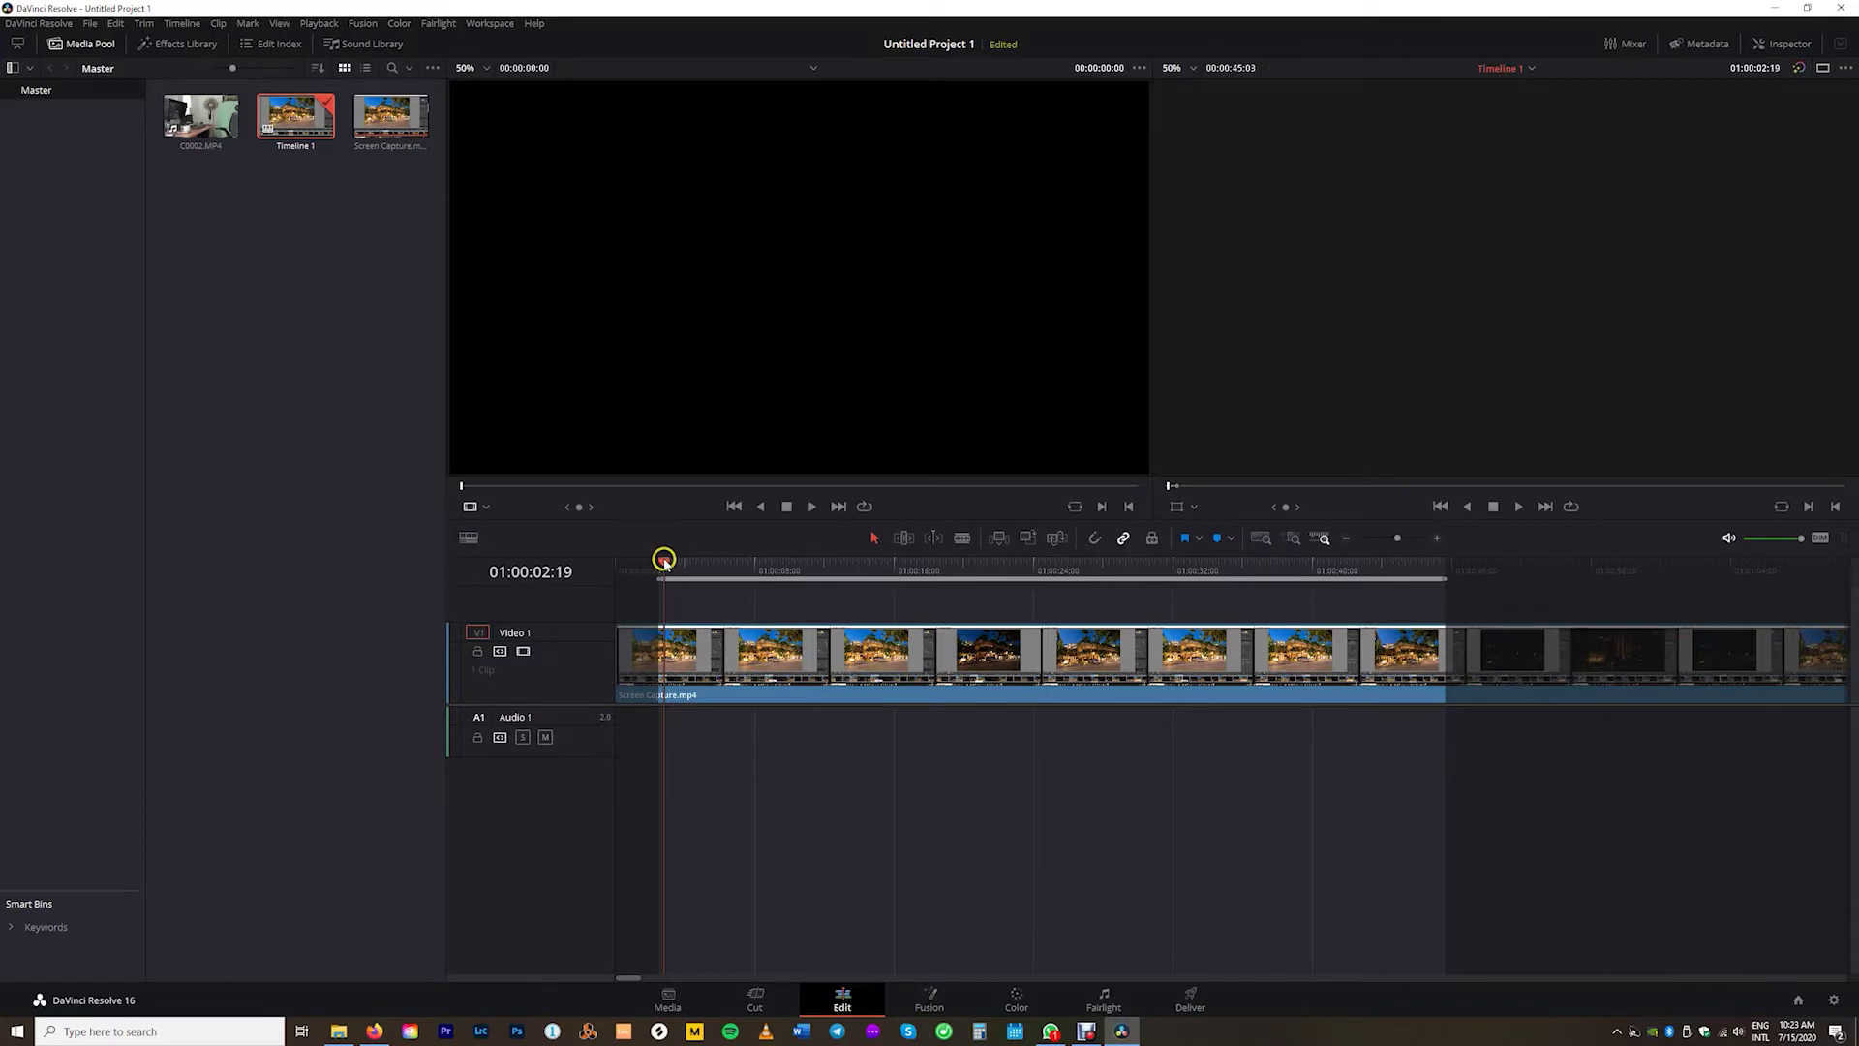
Step: Scrub through the Screen Capture clip back to about three seconds, then start playback
mouse_move(663, 560)
left_mouse_down()
mouse_move(648, 567)
mouse_move(665, 565)
left_mouse_up()
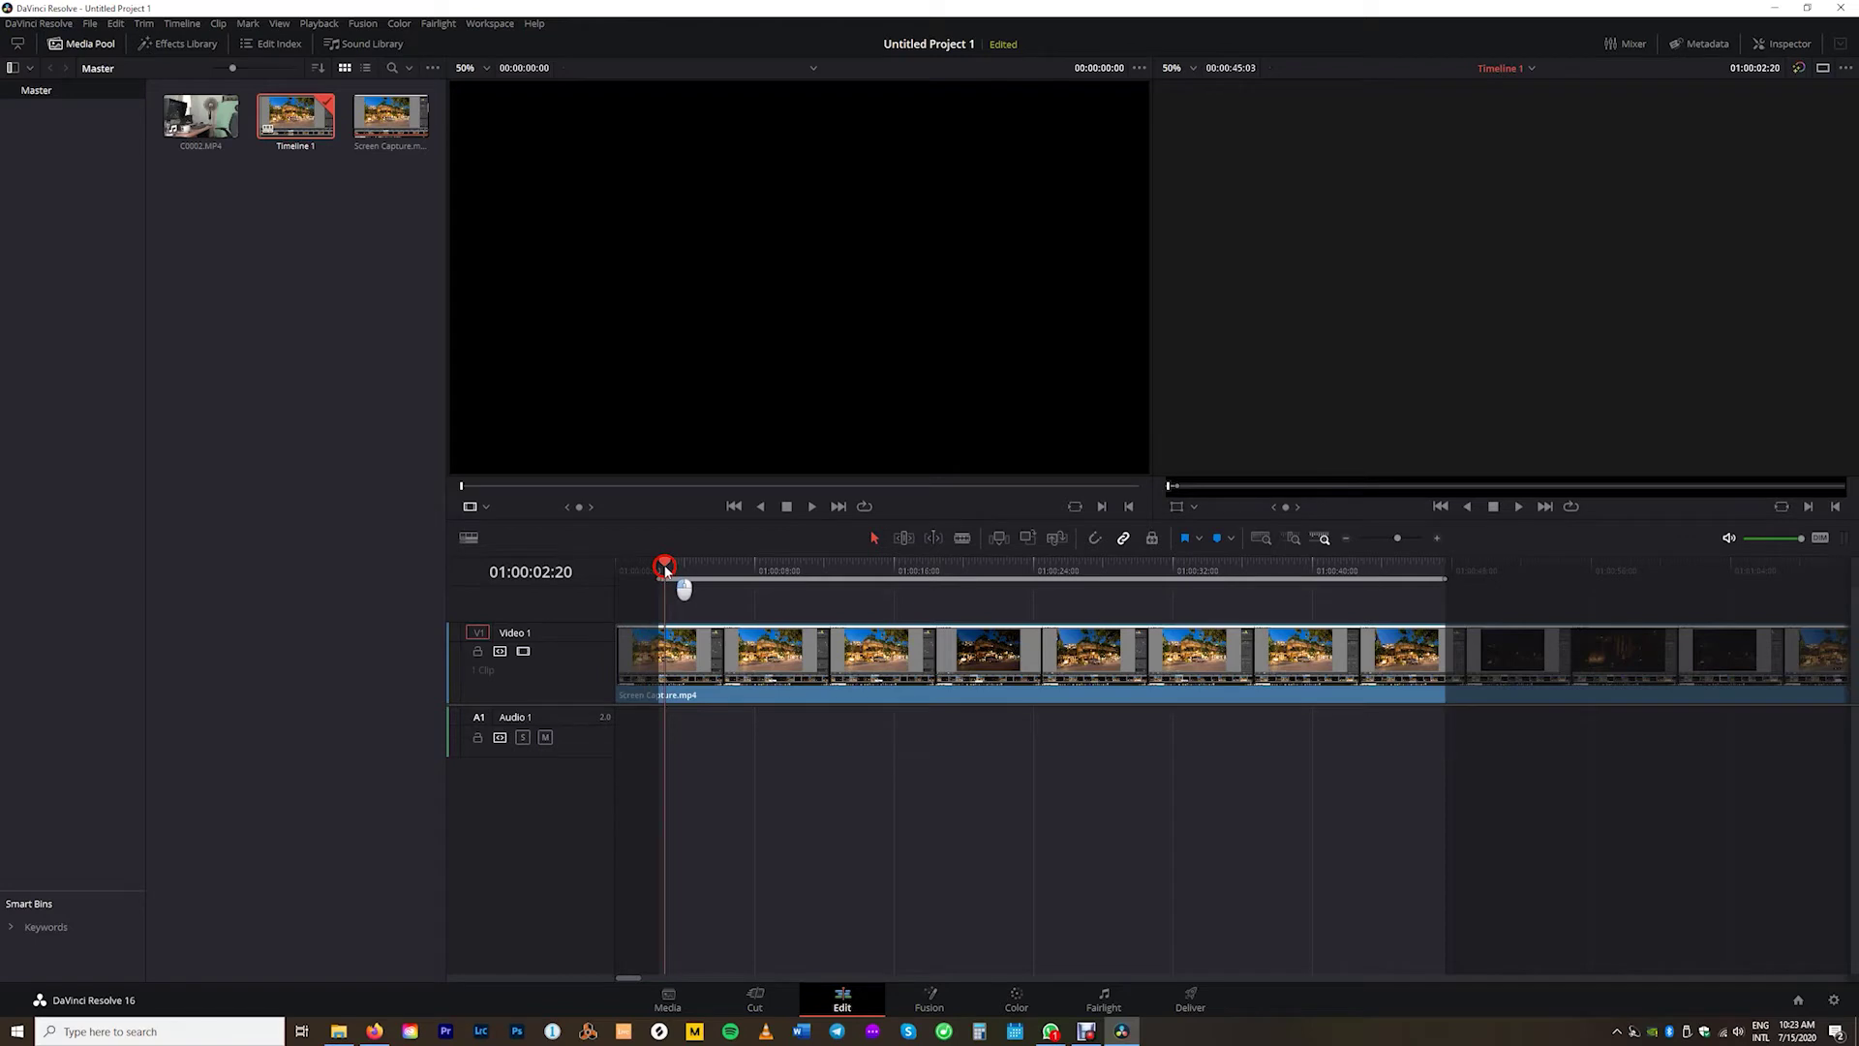
left_click_drag(665, 566, 700, 565)
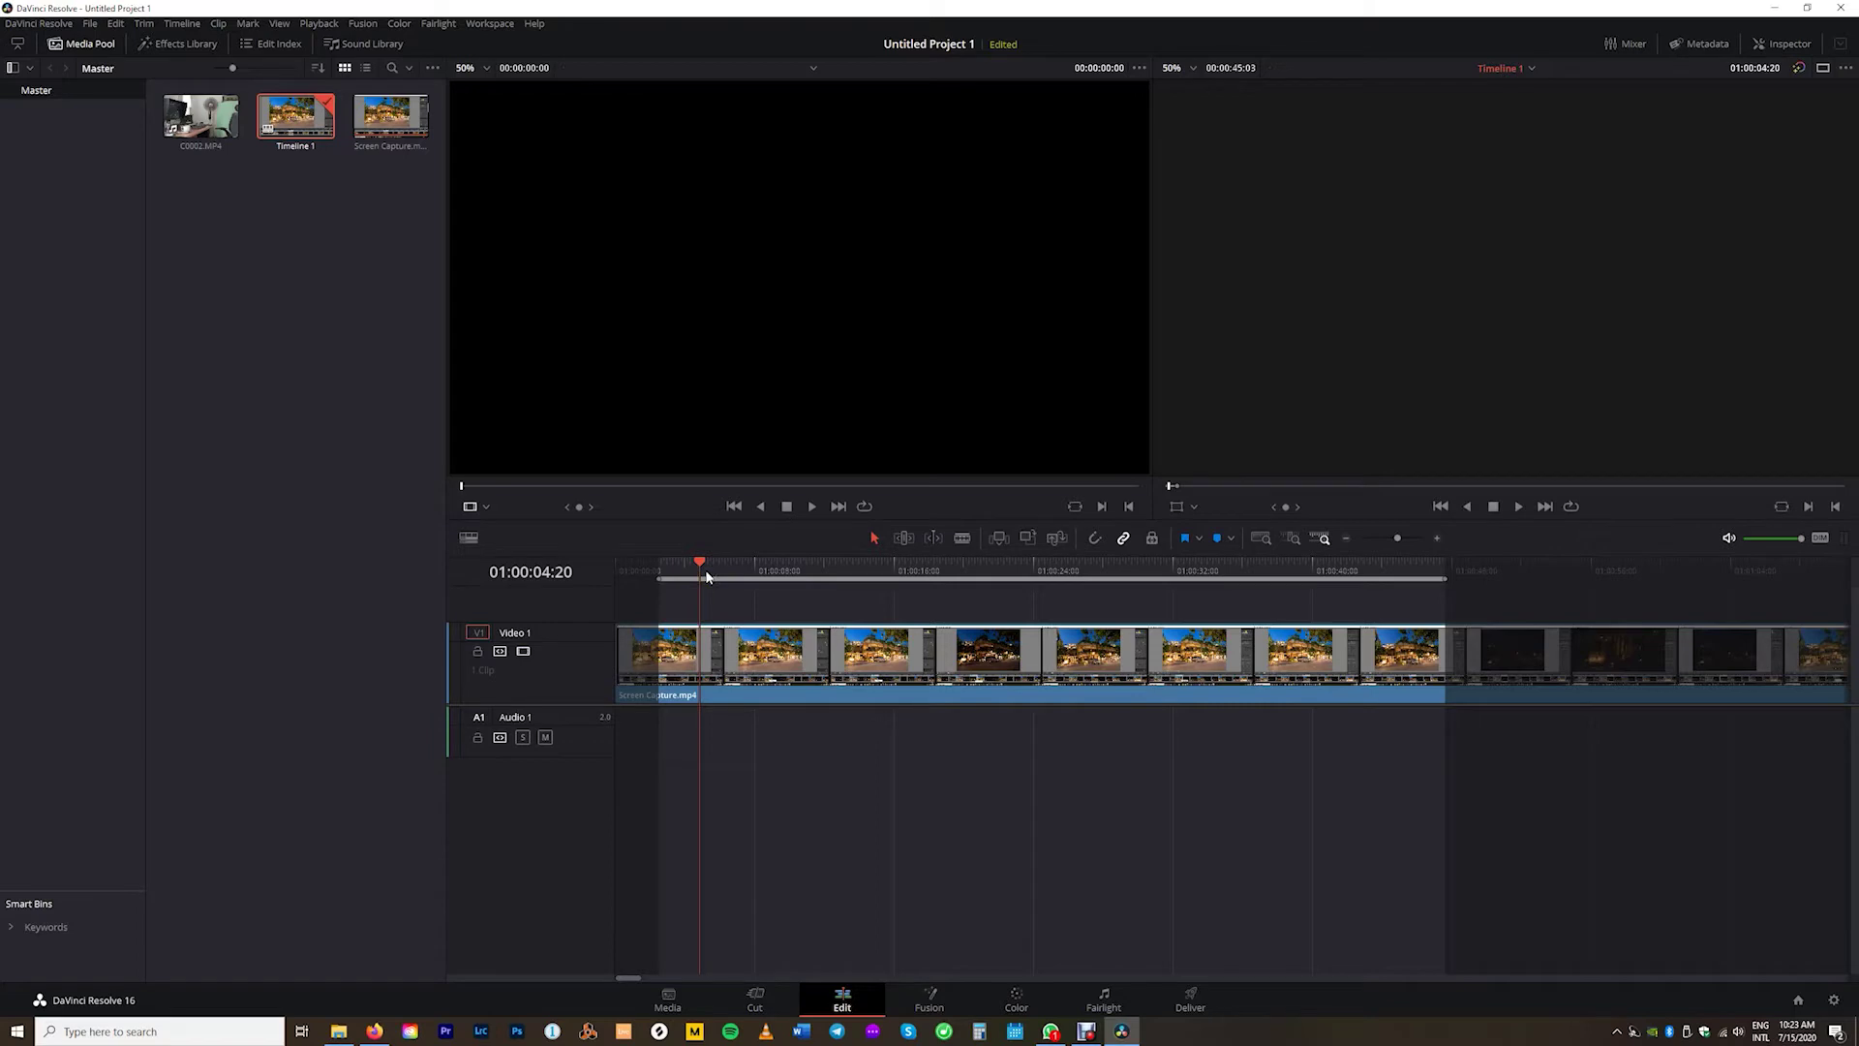
left_click(701, 563)
left_click_drag(700, 565, 672, 567)
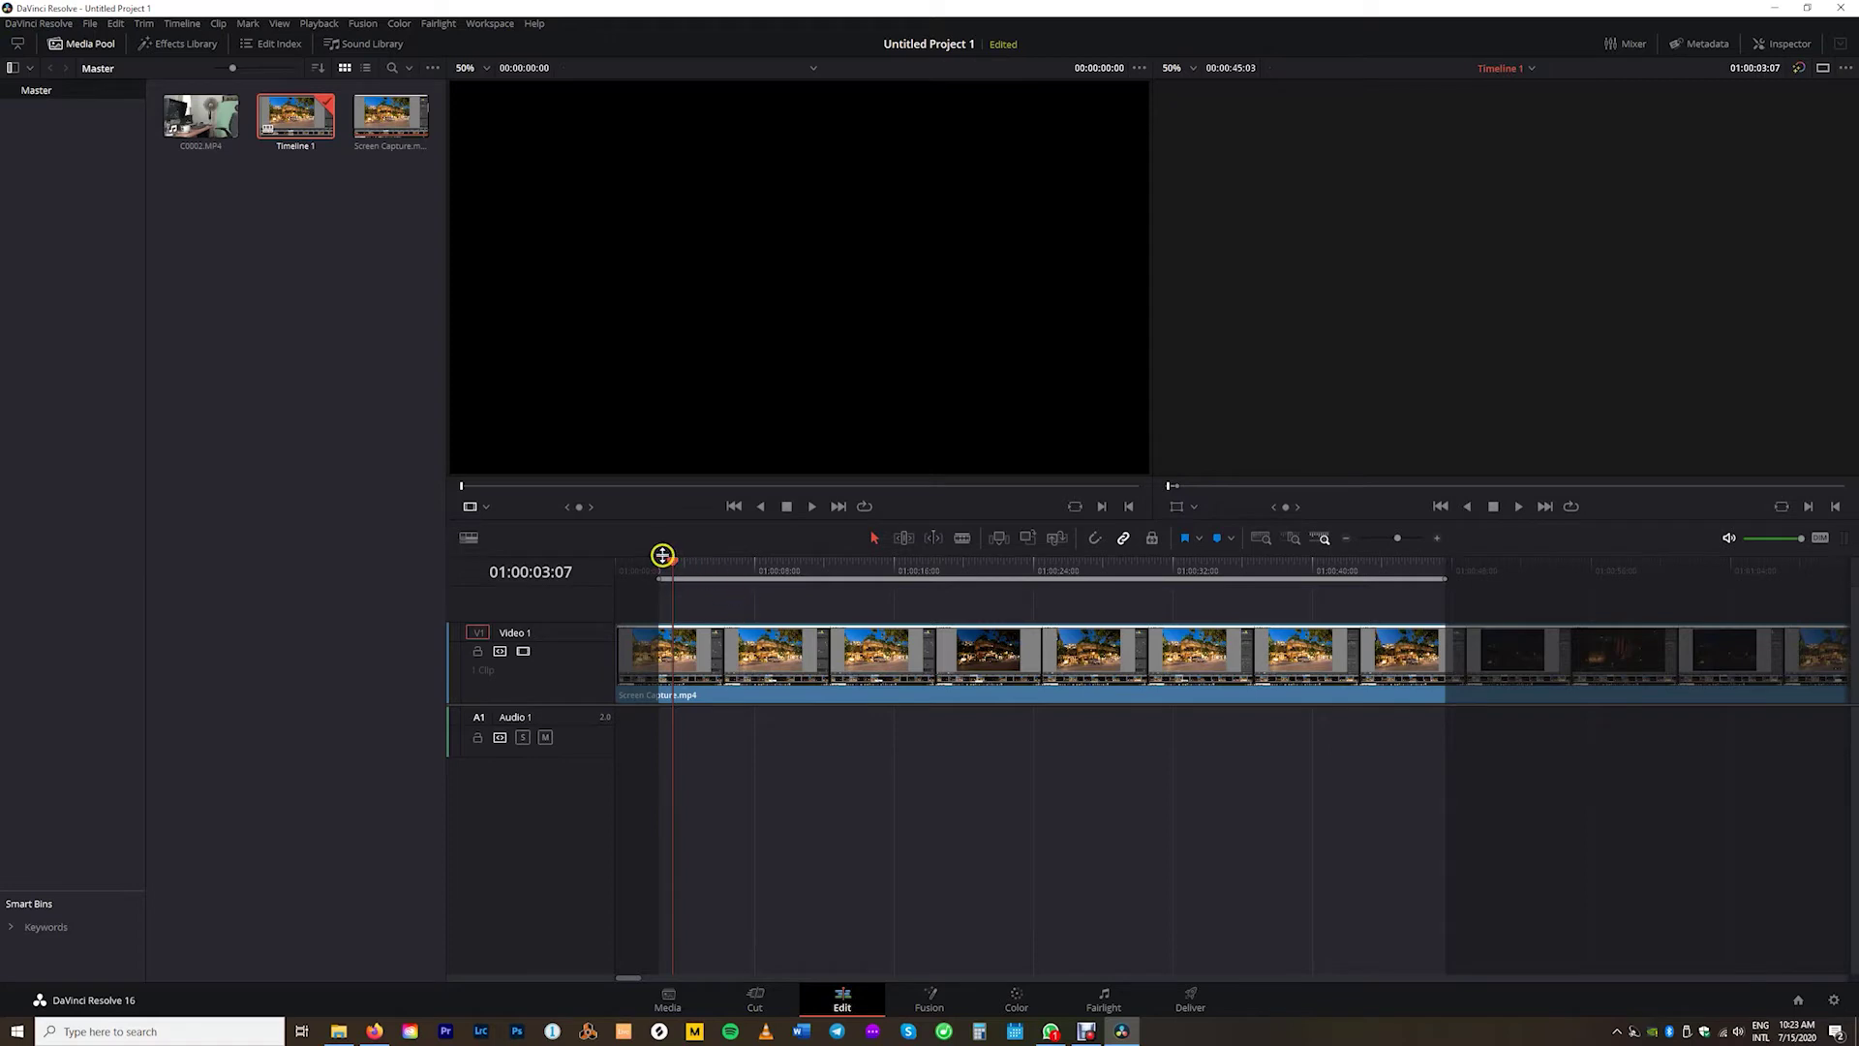
key("space")
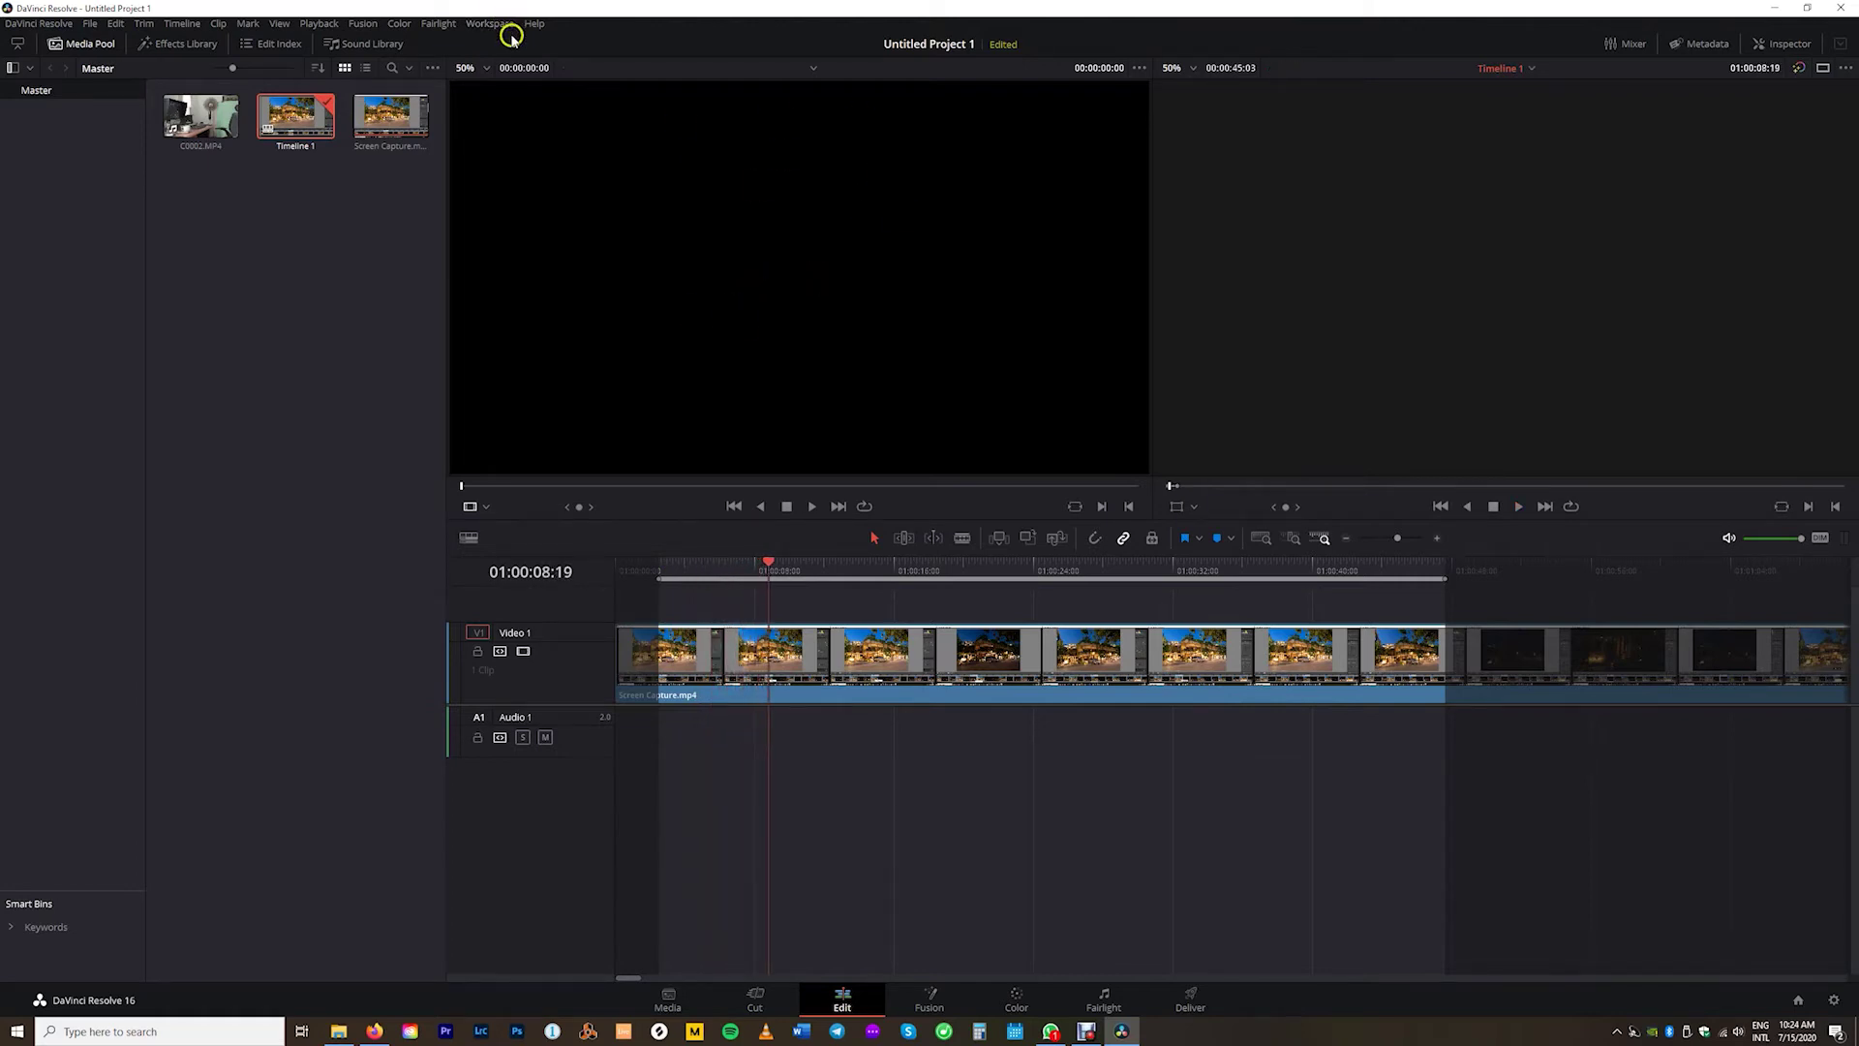
Step: Preview Screen Capture.mp4, nudge the playhead and replay, then drop C0002.MP4 onto the timeline
left_click(418, 128)
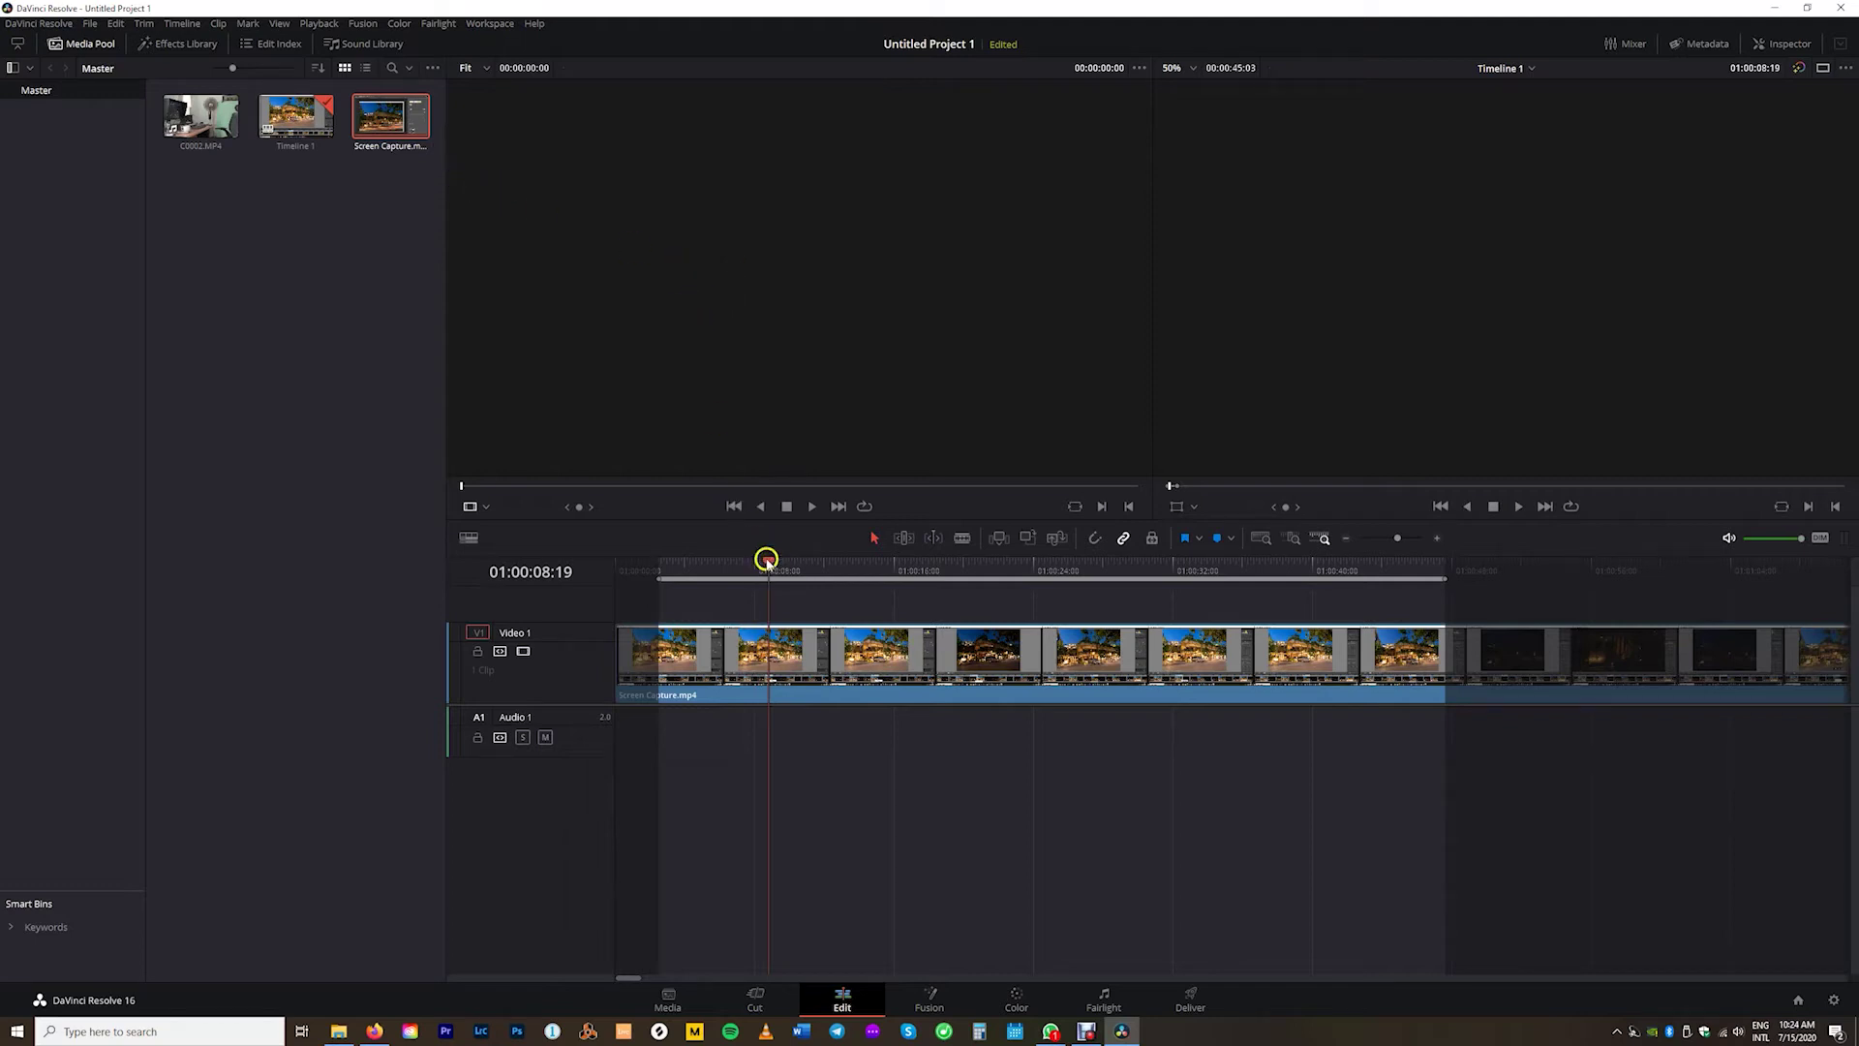
left_click_drag(770, 559, 773, 558)
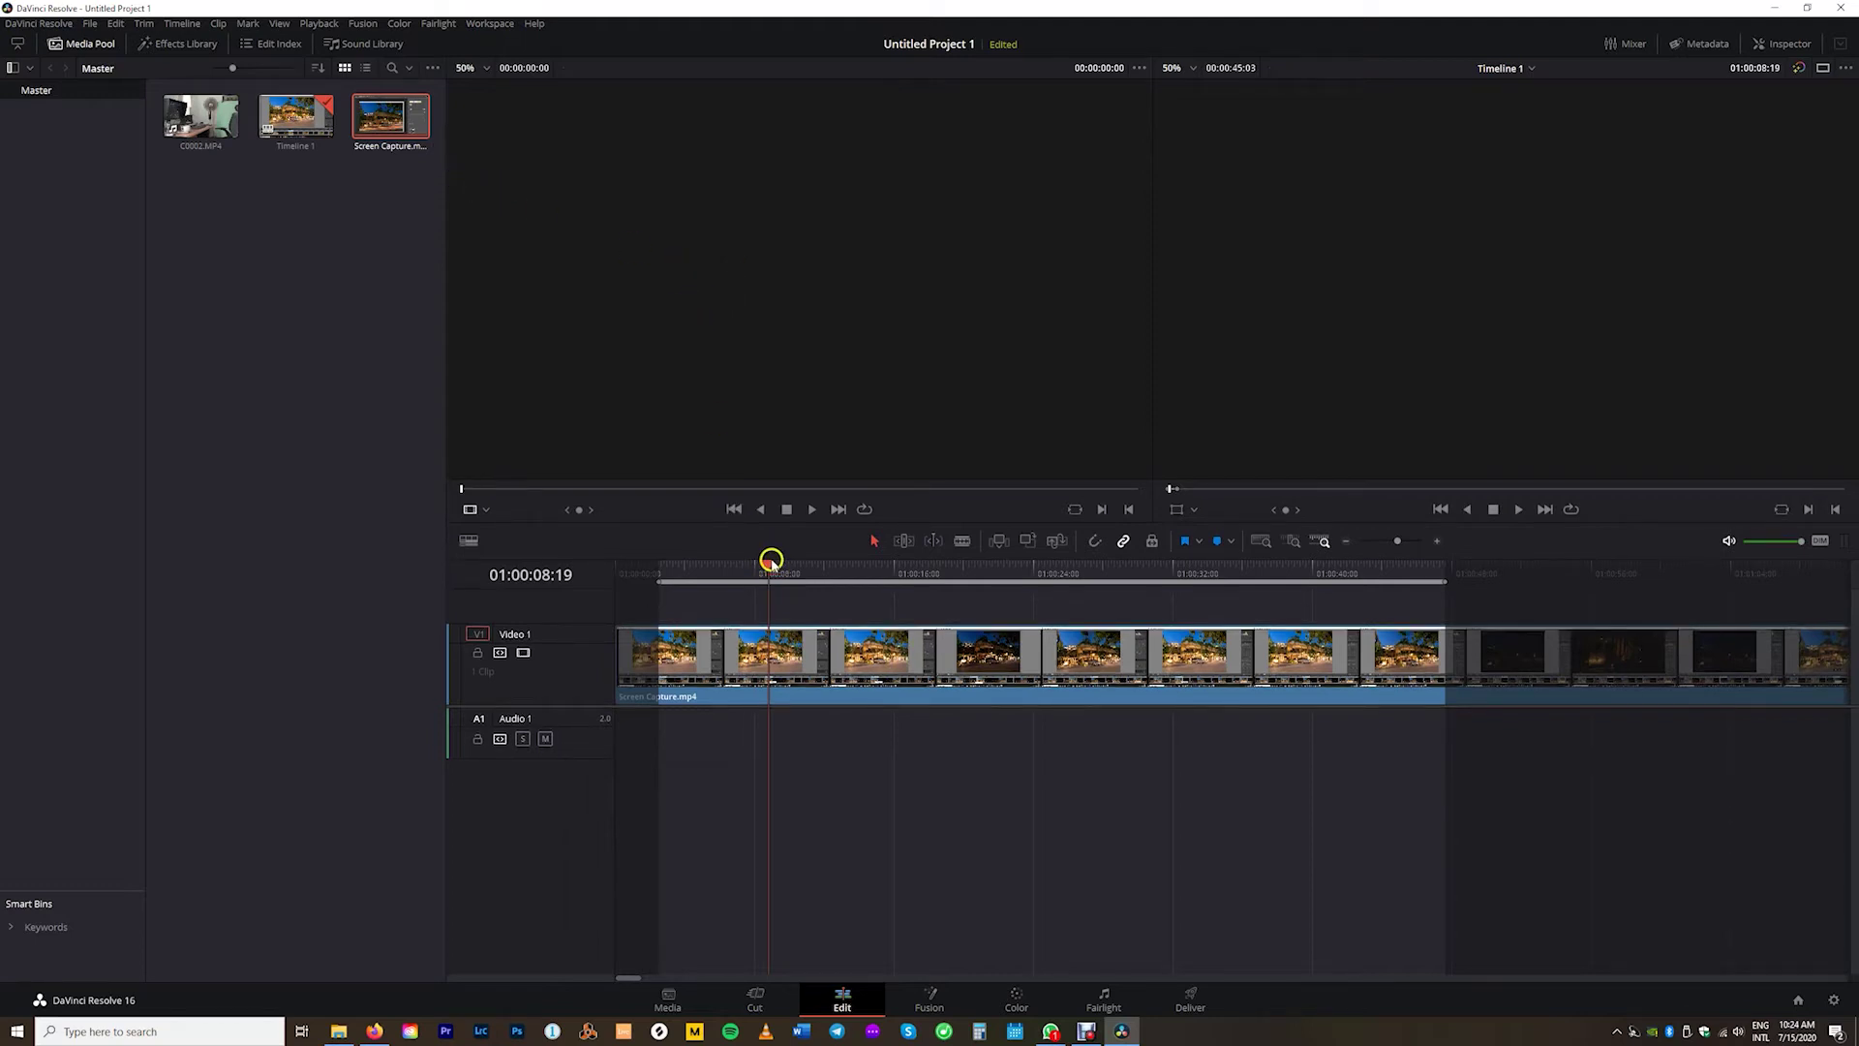
left_click_drag(771, 560, 778, 564)
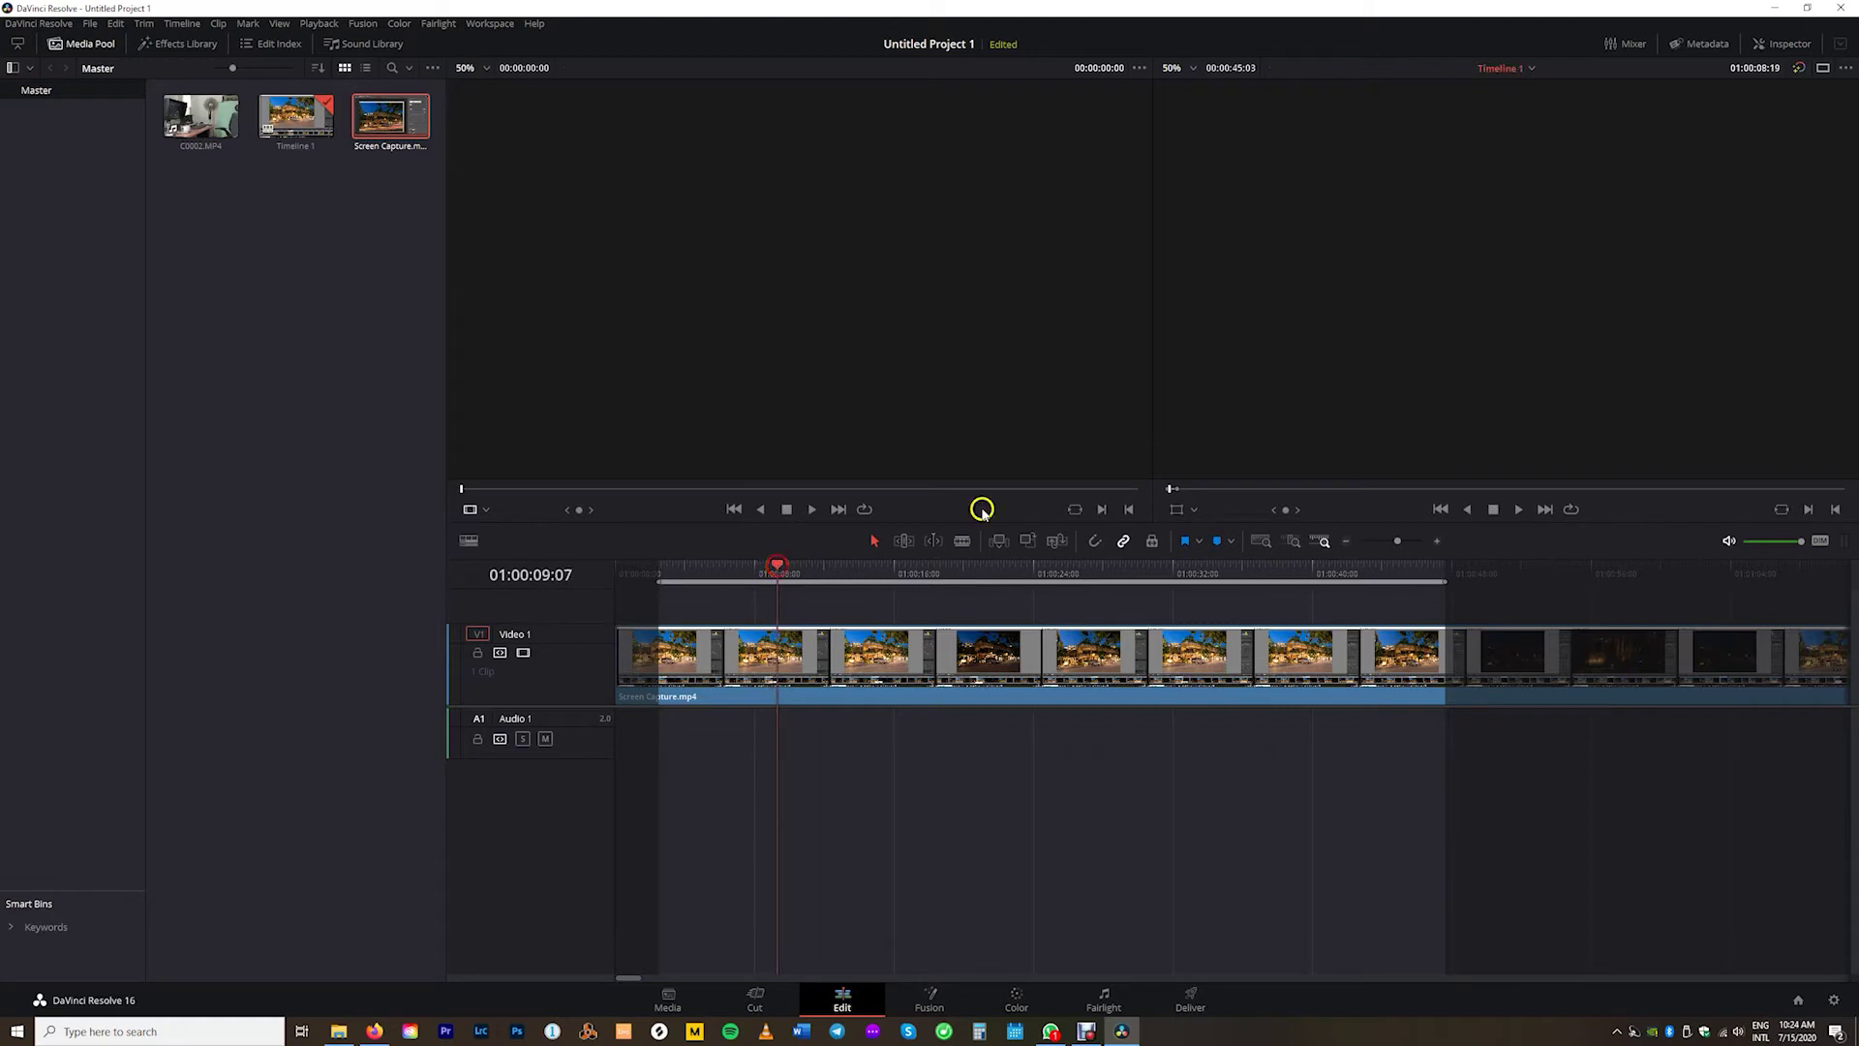
key("space")
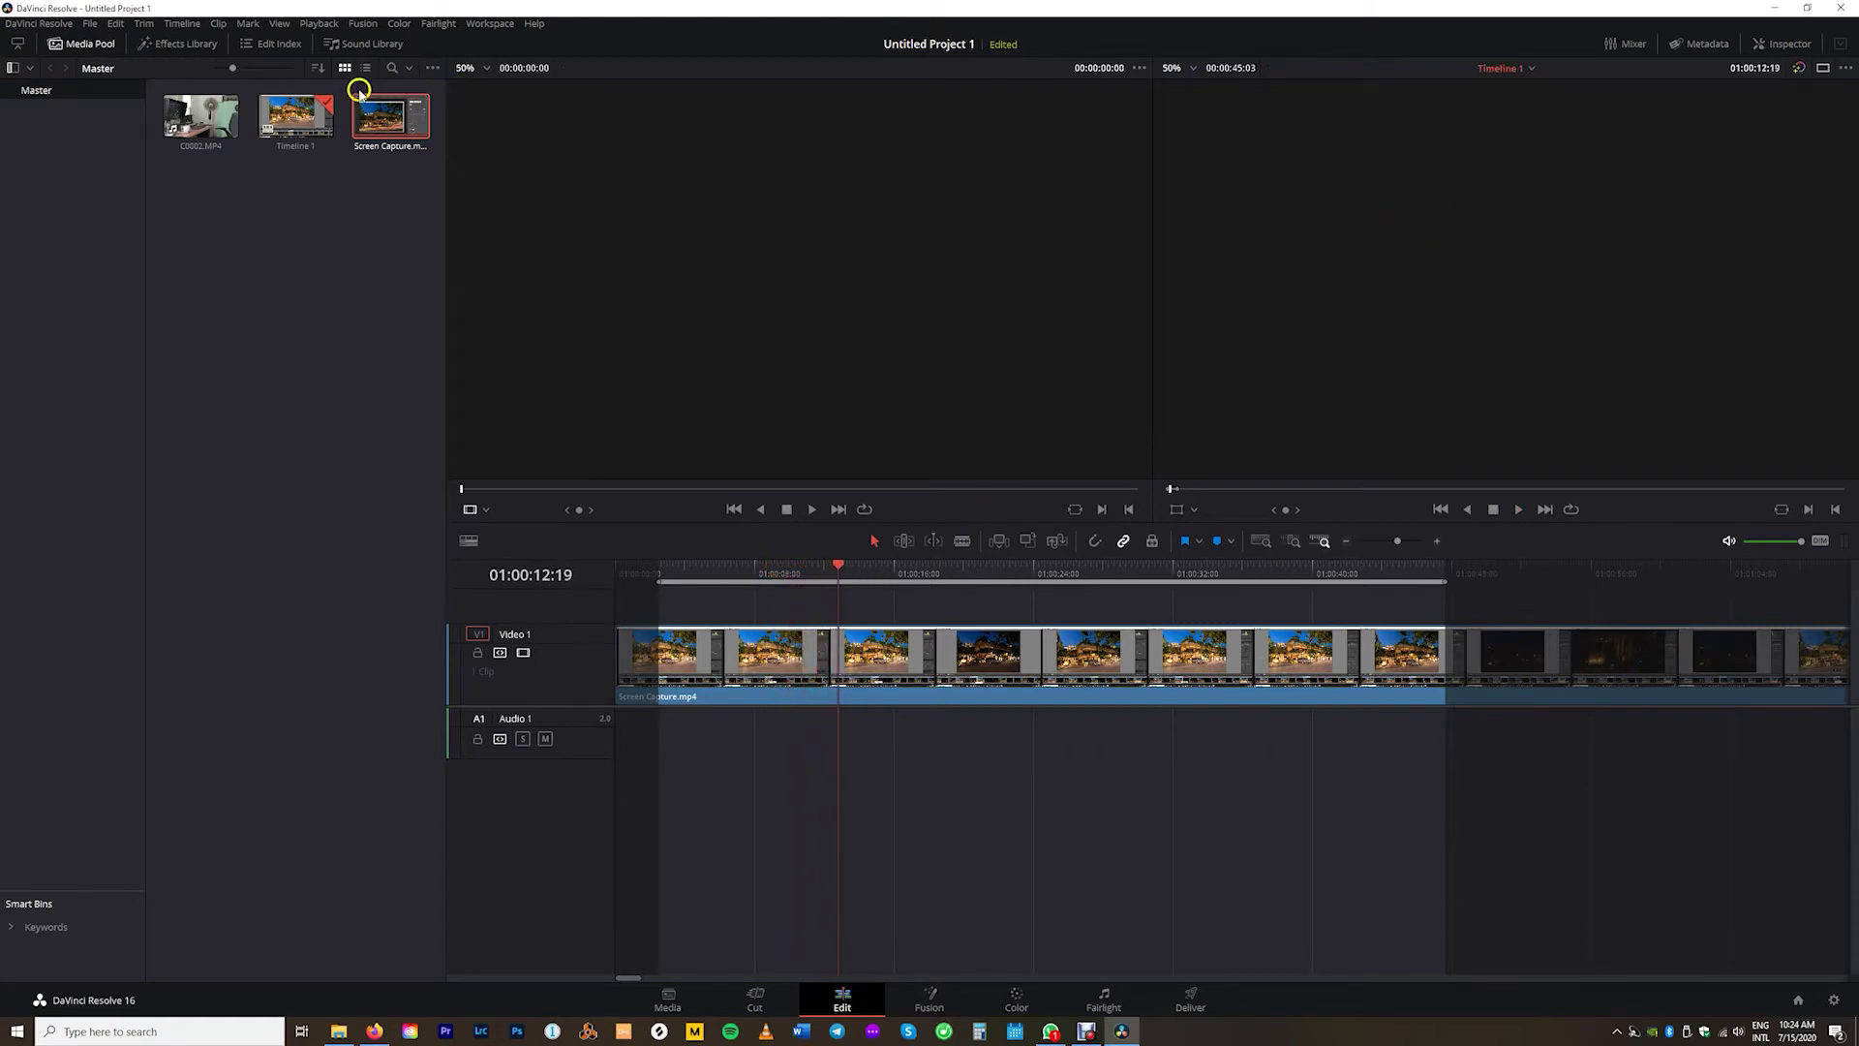
mouse_move(201, 117)
left_mouse_down()
mouse_move(866, 711)
mouse_move(883, 569)
left_mouse_up()
Step: Play the timeline with C0002 added and stop near the 14-second mark
key("space")
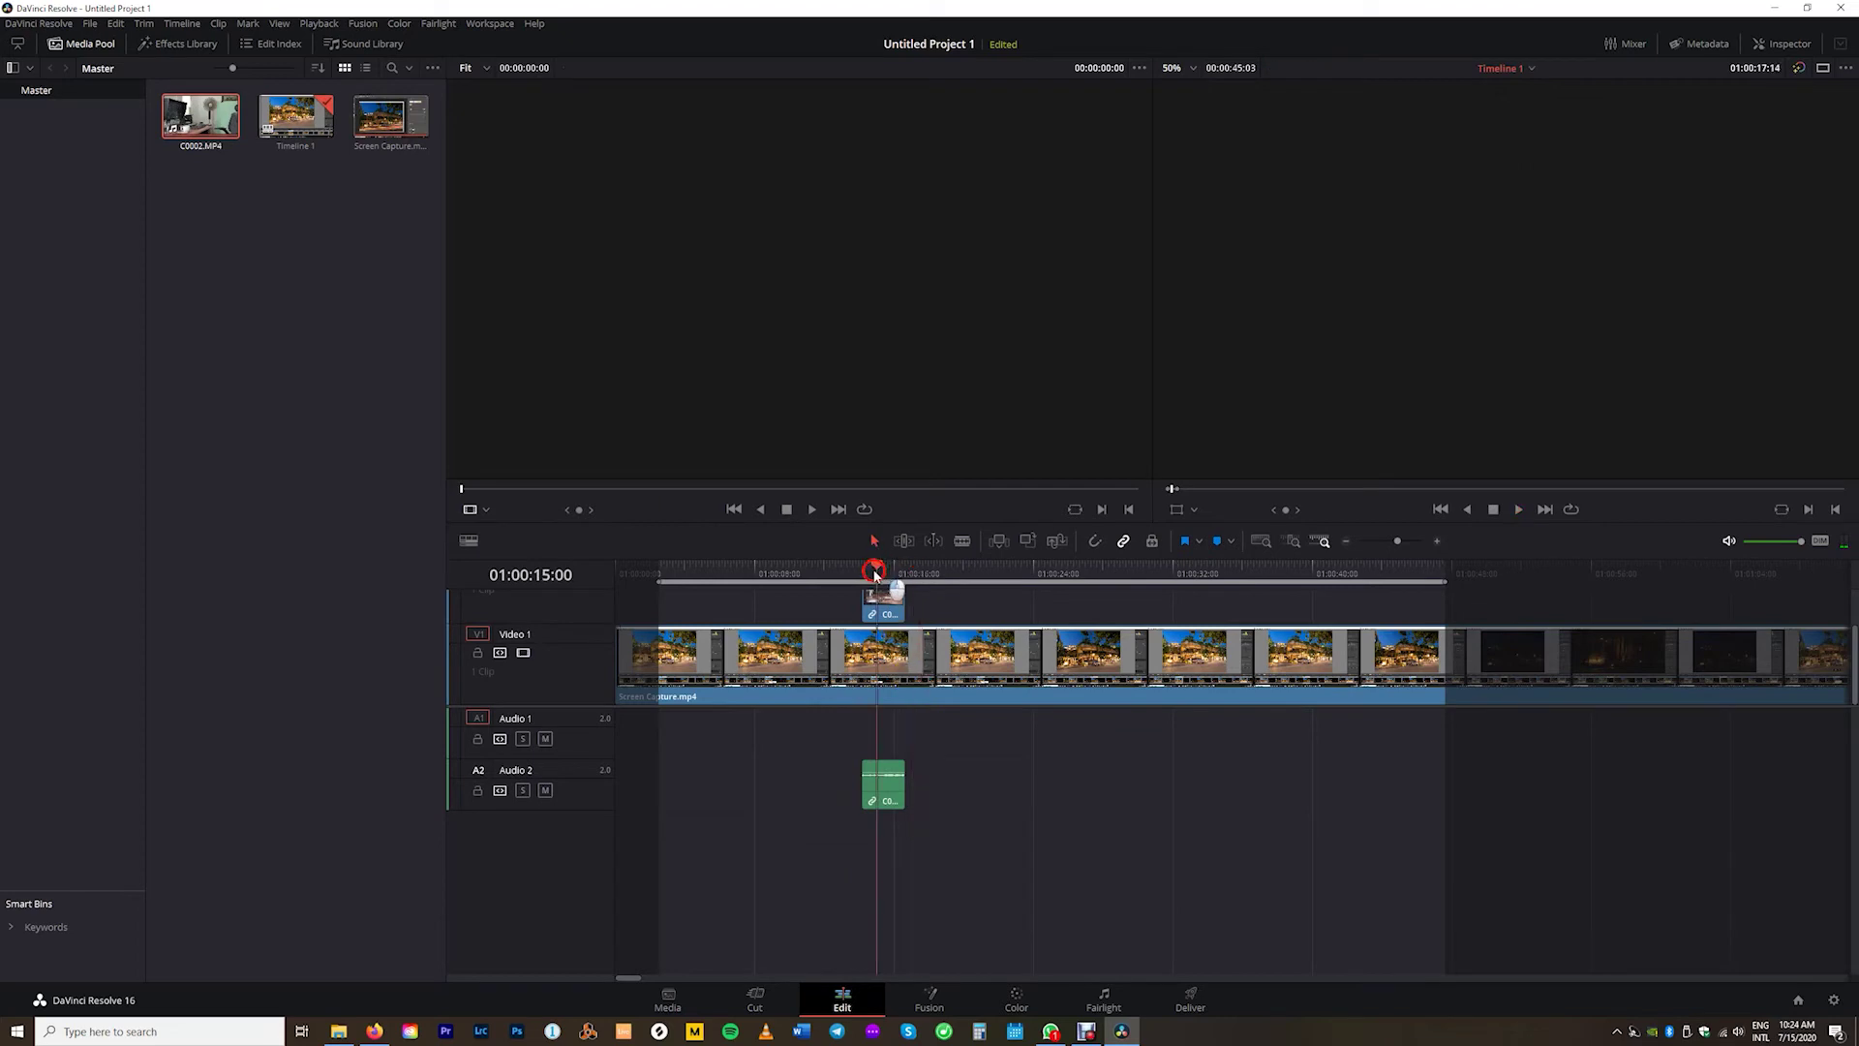
left_click(871, 574)
left_click(882, 605)
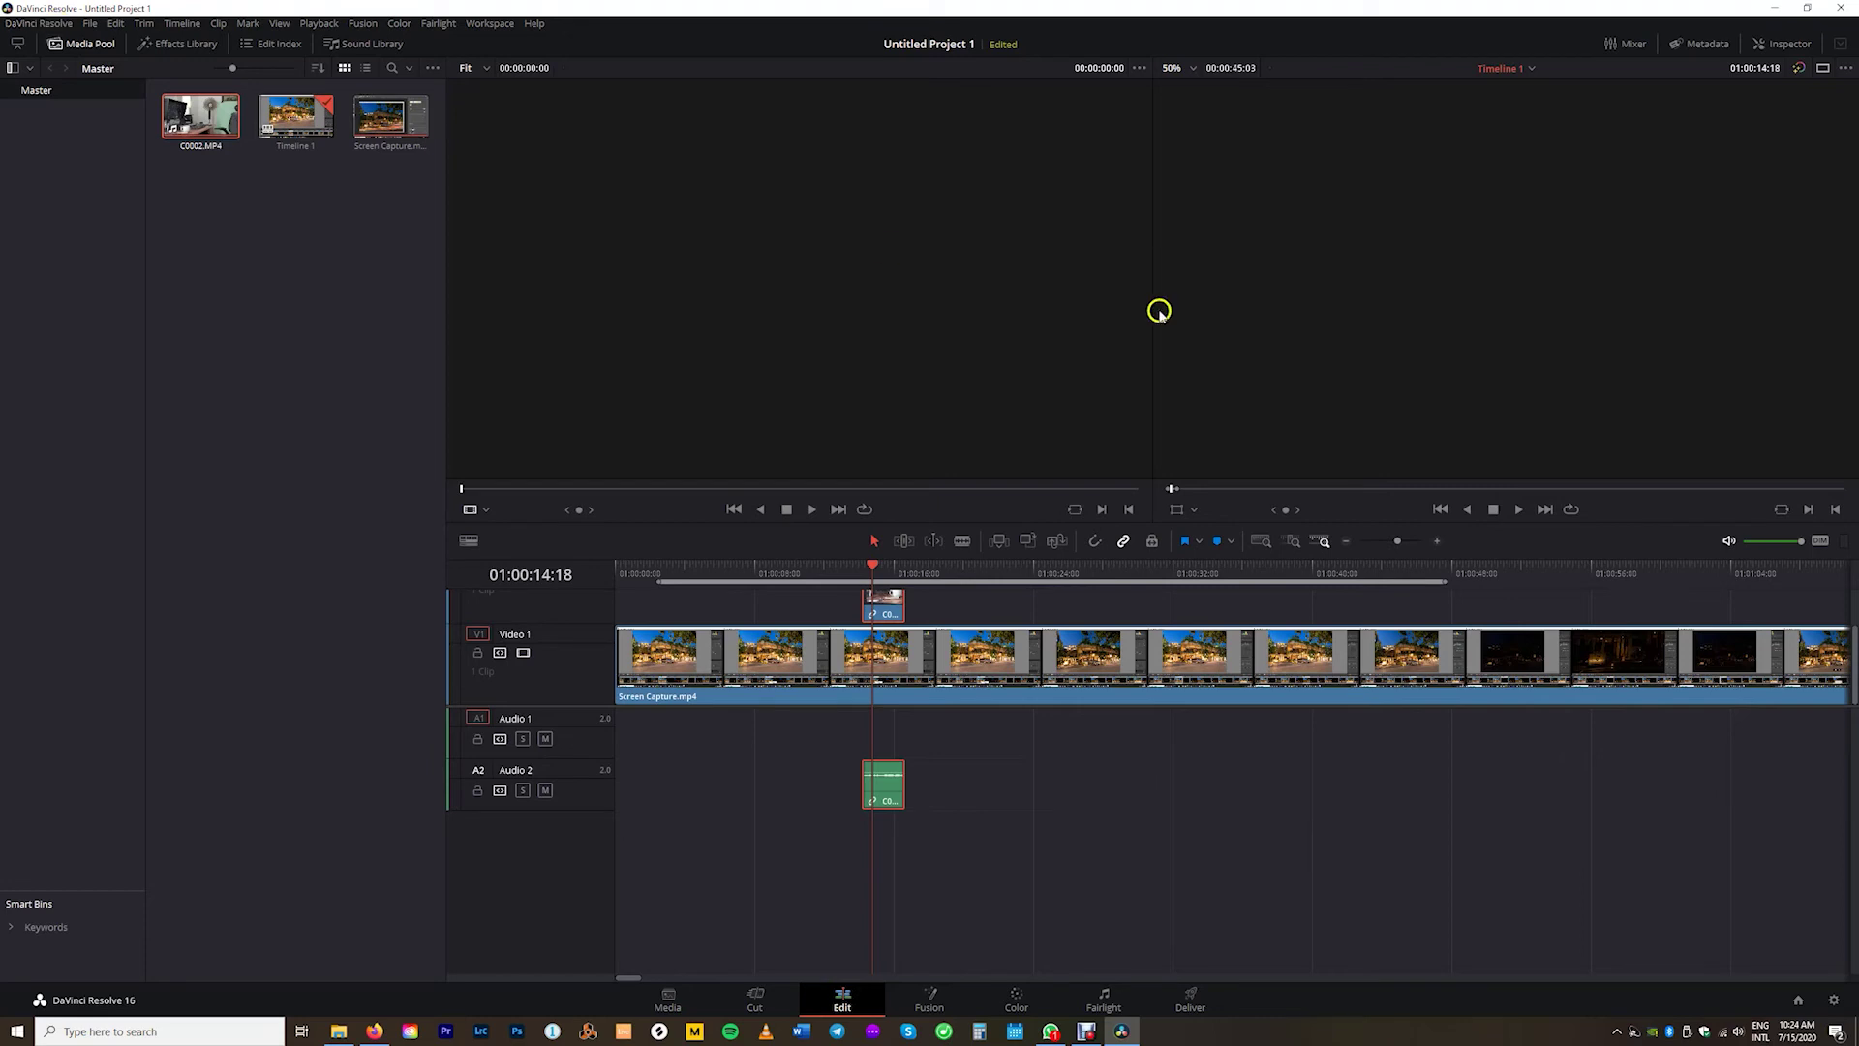
Step: In Preferences' Memory and GPU page, tick Use GPU Scopes and choose Auto processing mode
left_click(65, 25)
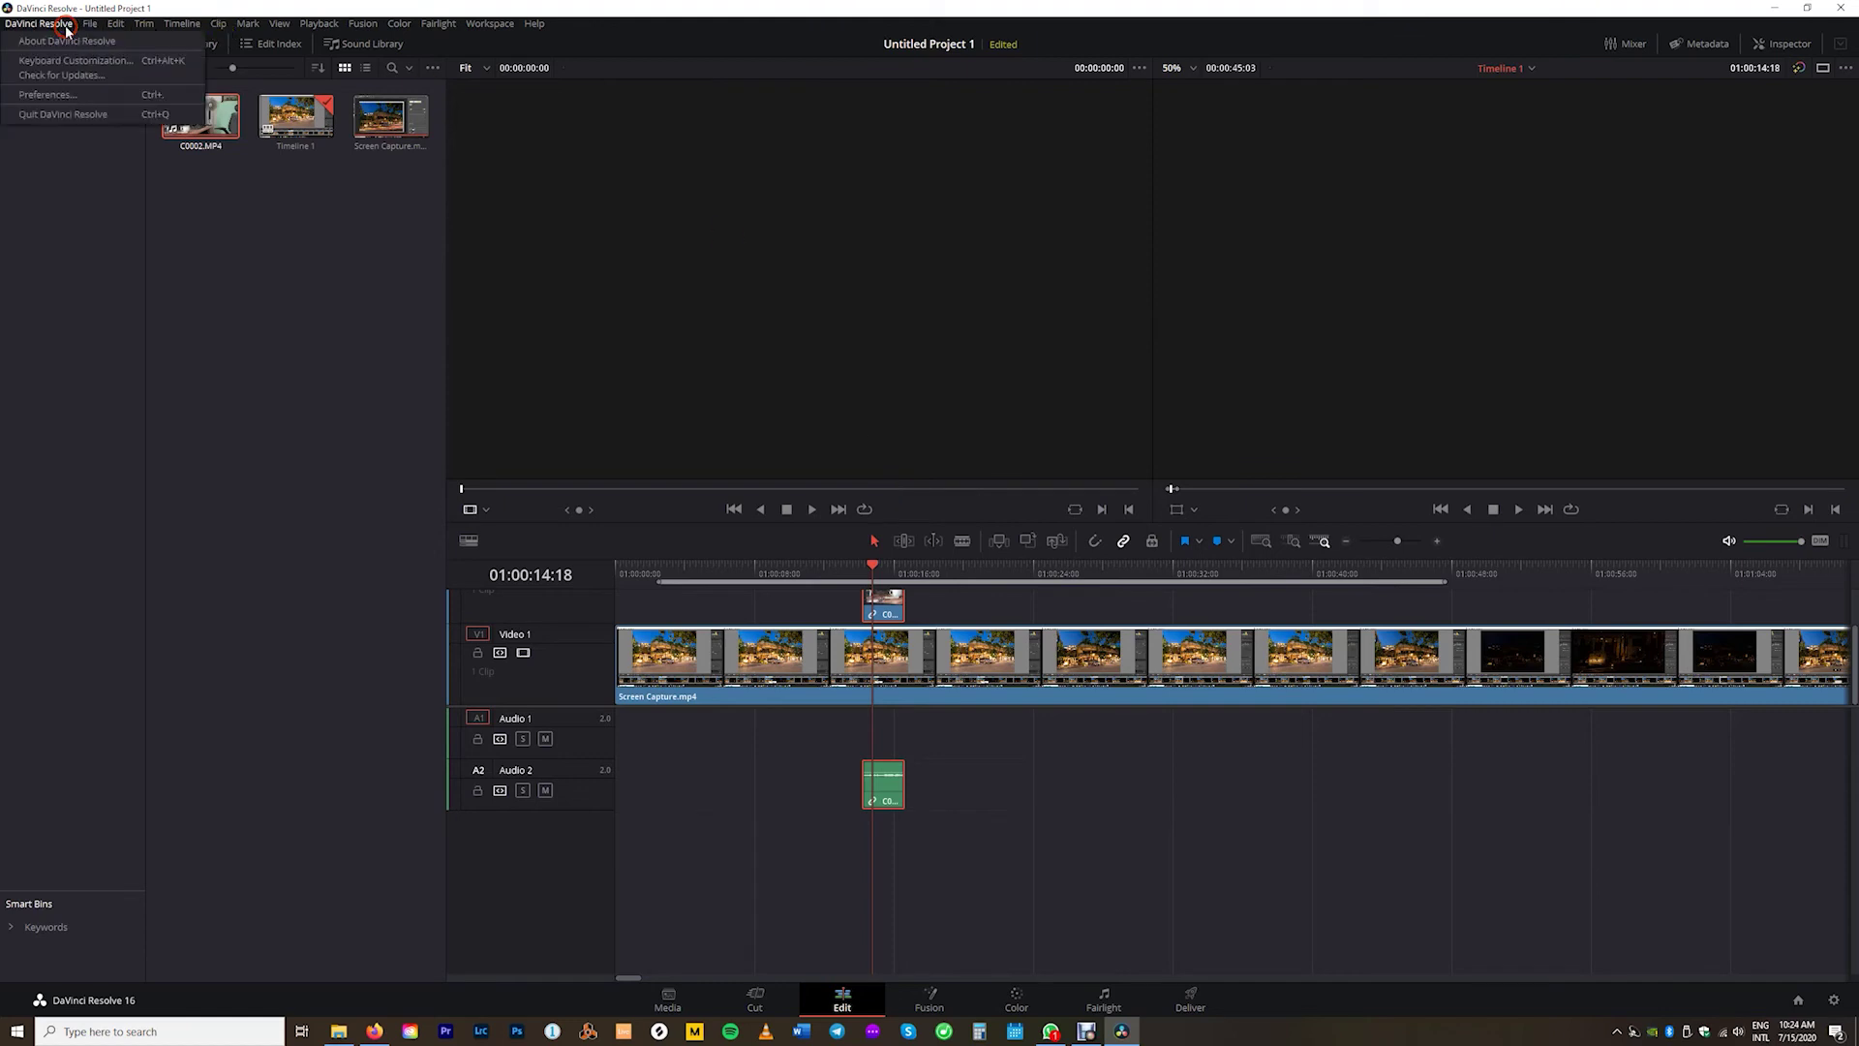
left_click(46, 94)
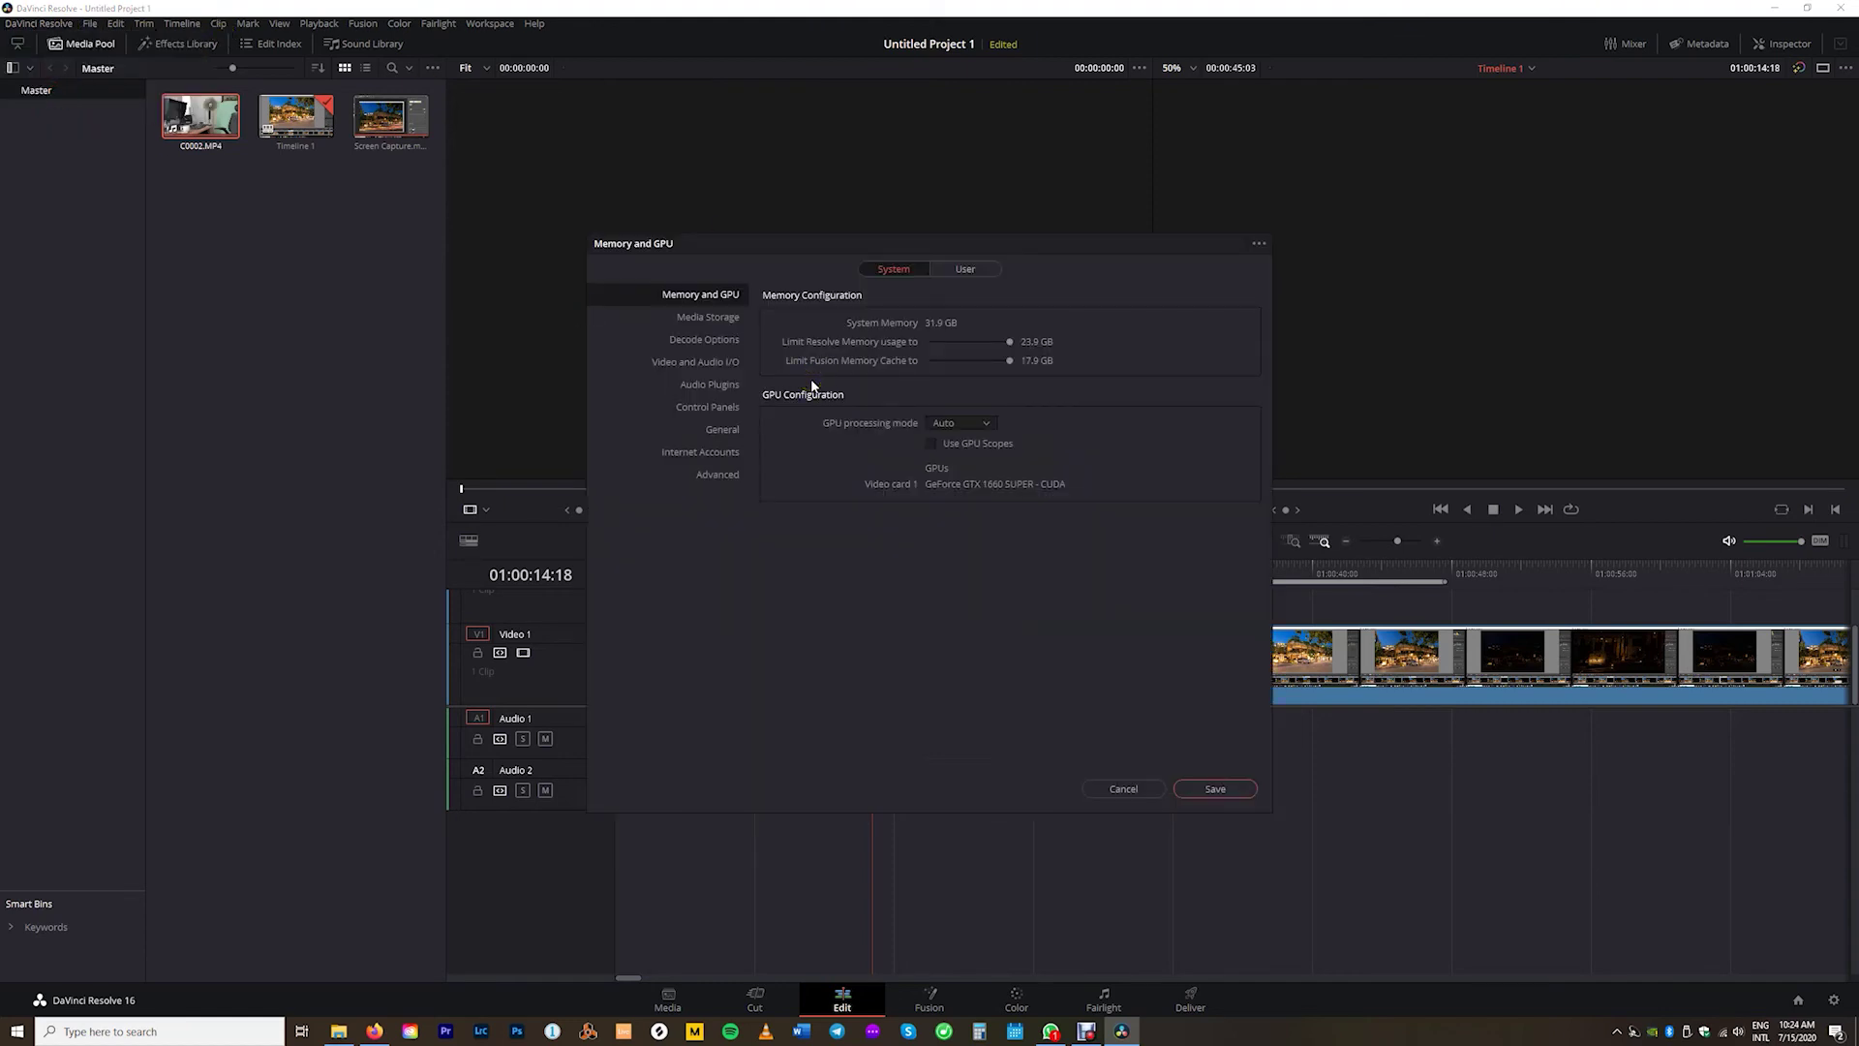
left_click(932, 445)
left_click(982, 424)
left_click(959, 442)
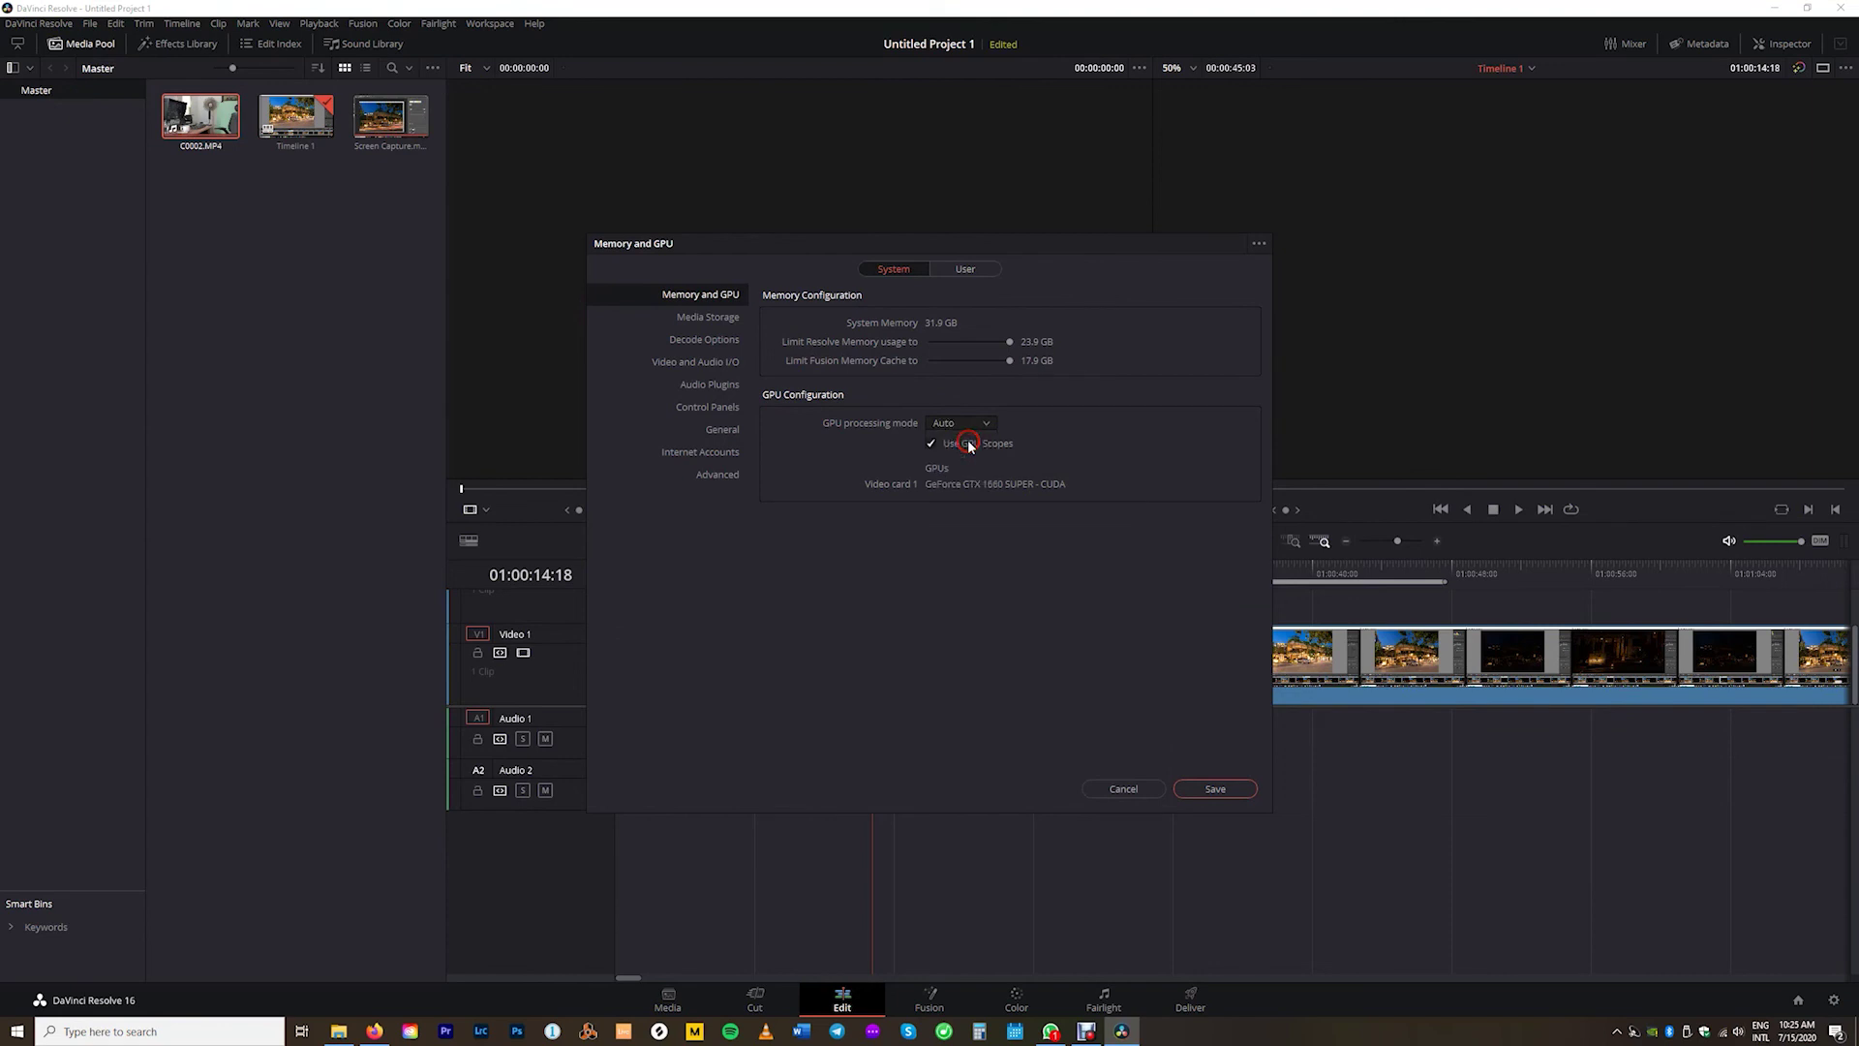